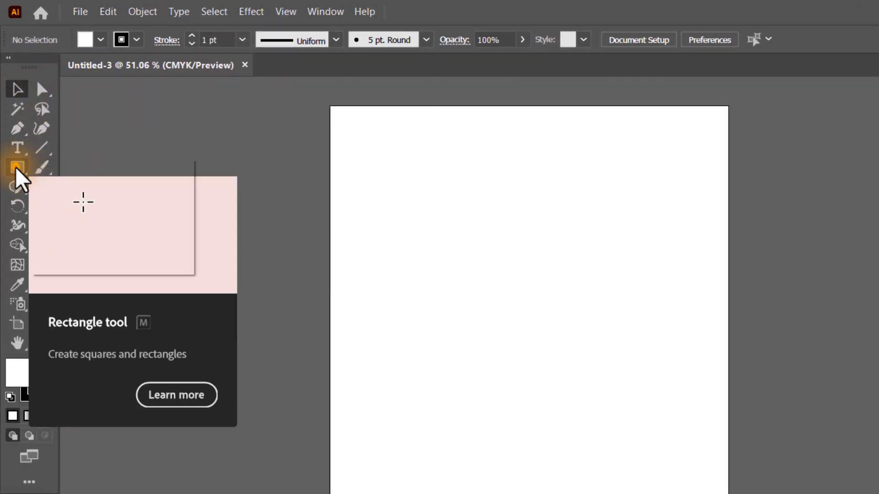
Create a triangle in the upper middle of the artboard with the Polygon tool, using radius 100 pt and 3 sides.
{"action": "left_click", "coordinate": [15, 169]}
{"action": "left_click", "coordinate": [16, 167]}
{"action": "left_click", "coordinate": [15, 167]}
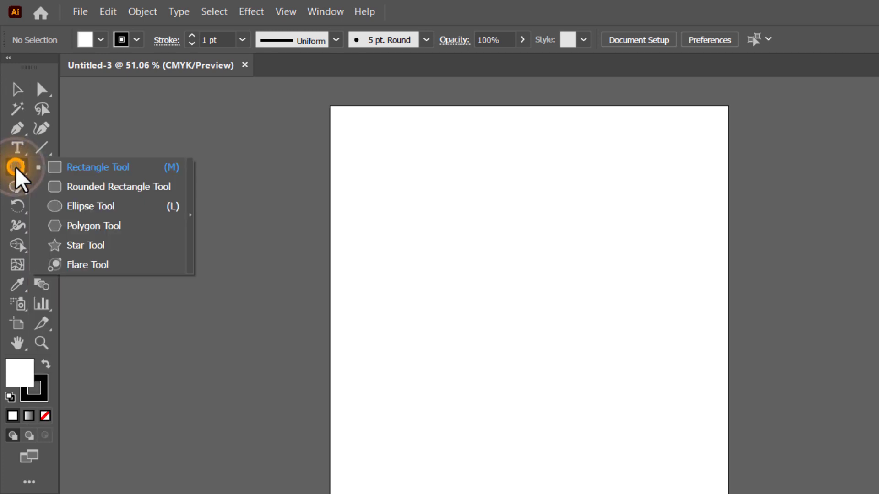
{"action": "left_click", "coordinate": [117, 225]}
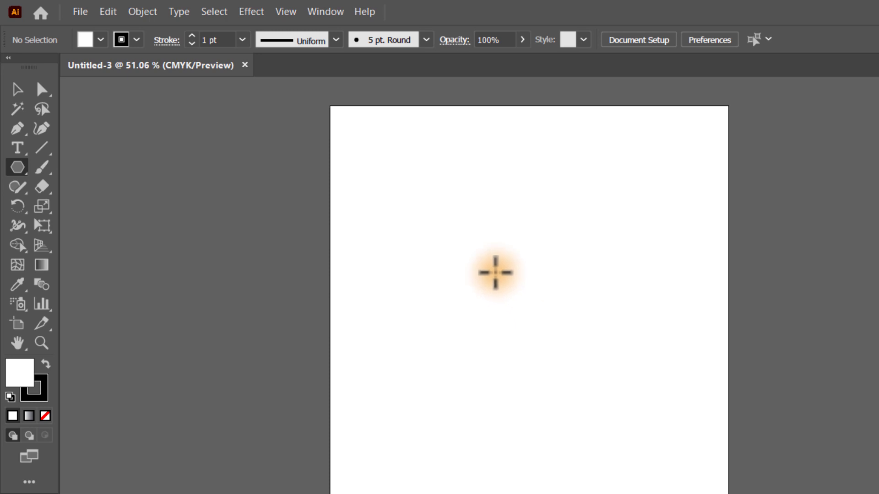
{"action": "left_click", "coordinate": [518, 278]}
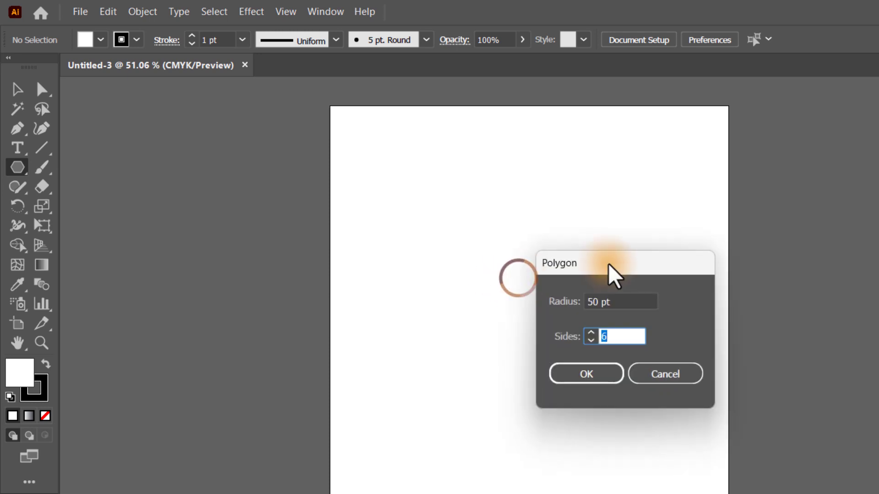
{"action": "left_click_drag", "start_coordinate": [609, 264], "coordinate": [523, 226]}
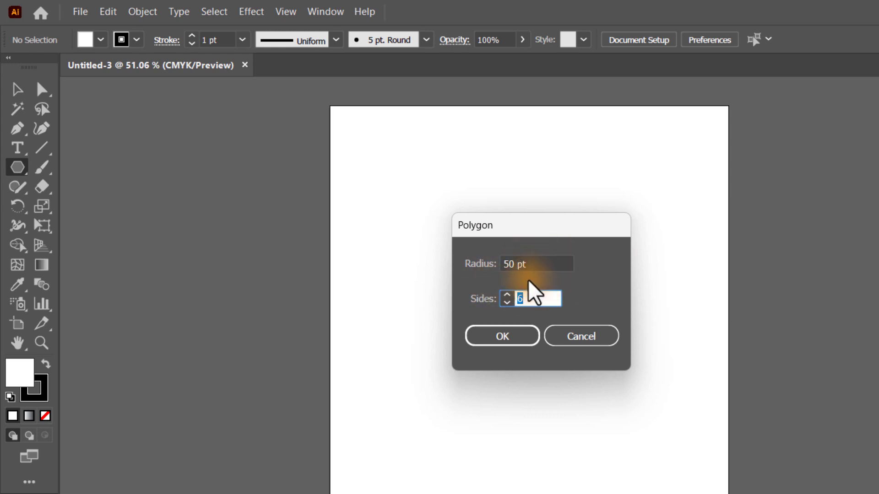
{"action": "triple_click", "coordinate": [517, 264]}
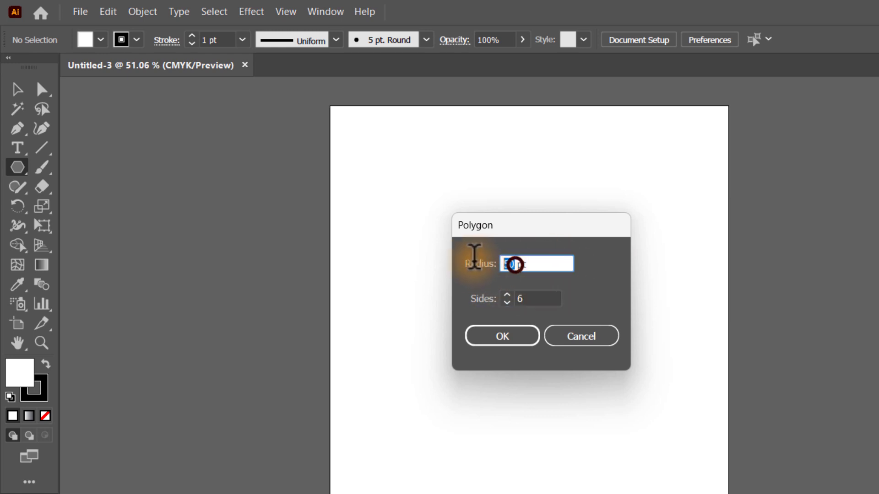
{"action": "double_click", "coordinate": [511, 263]}
{"action": "type", "text": "10"}
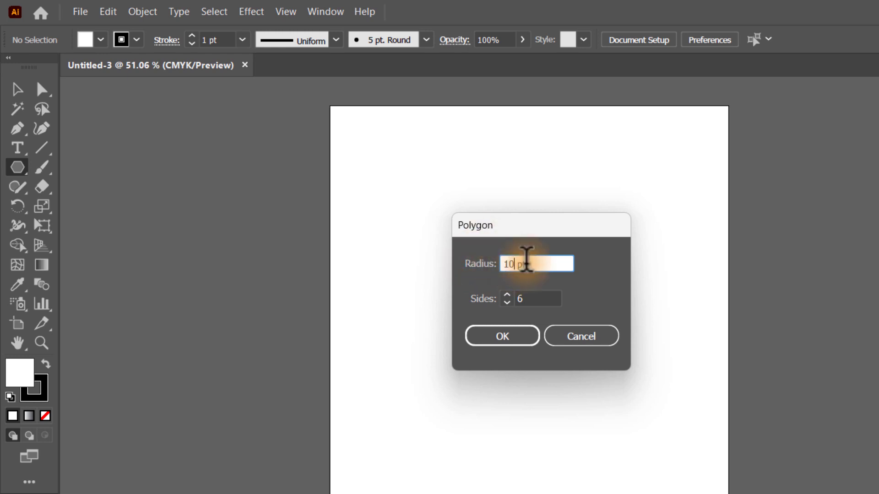
{"action": "type", "text": "0"}
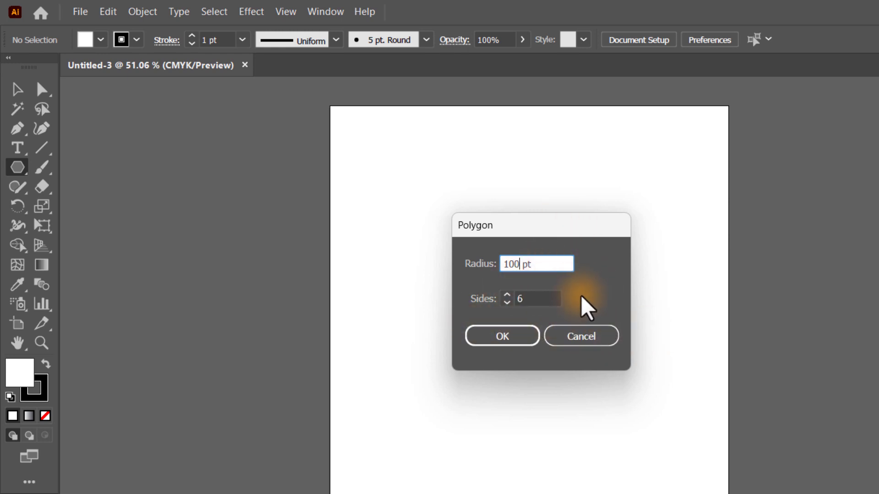
{"action": "left_click", "coordinate": [529, 297]}
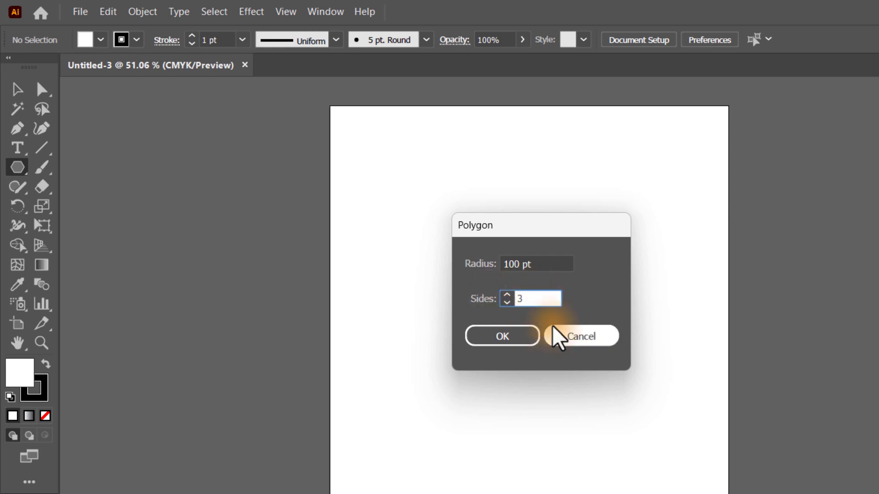
{"action": "left_click", "coordinate": [511, 337]}
{"action": "left_click", "coordinate": [512, 339]}
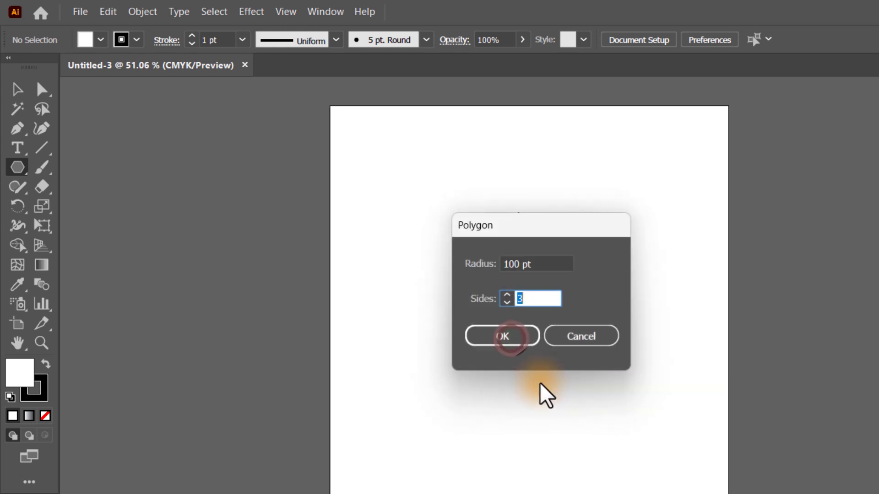
{"action": "left_click", "coordinate": [561, 335]}
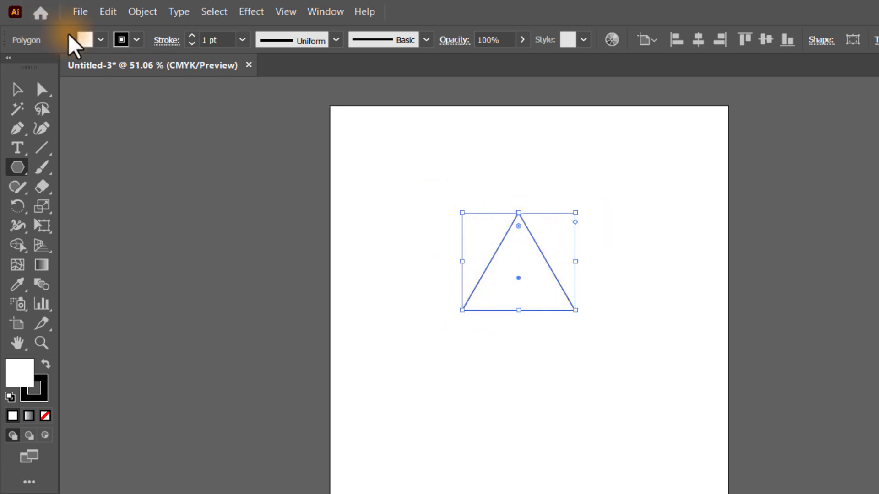
Fill the triangle with yellow and set its stroke weight to 10 pt.
{"action": "left_click", "coordinate": [80, 42]}
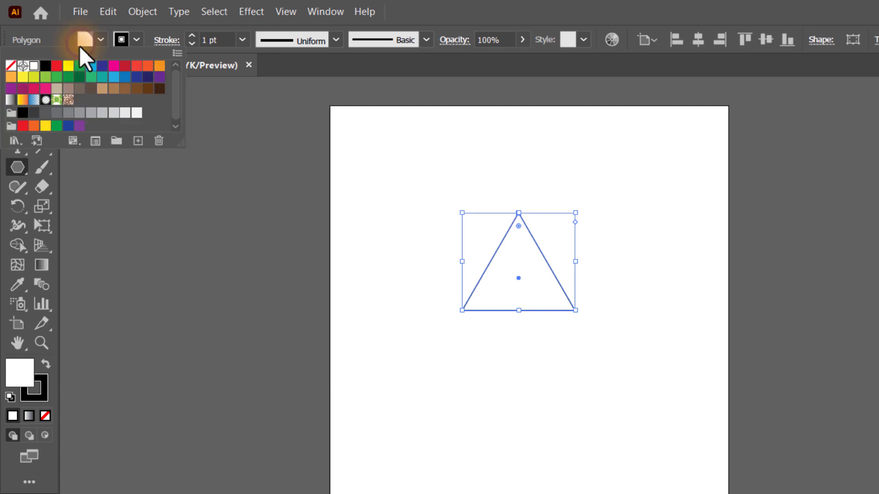
{"action": "left_click", "coordinate": [65, 67]}
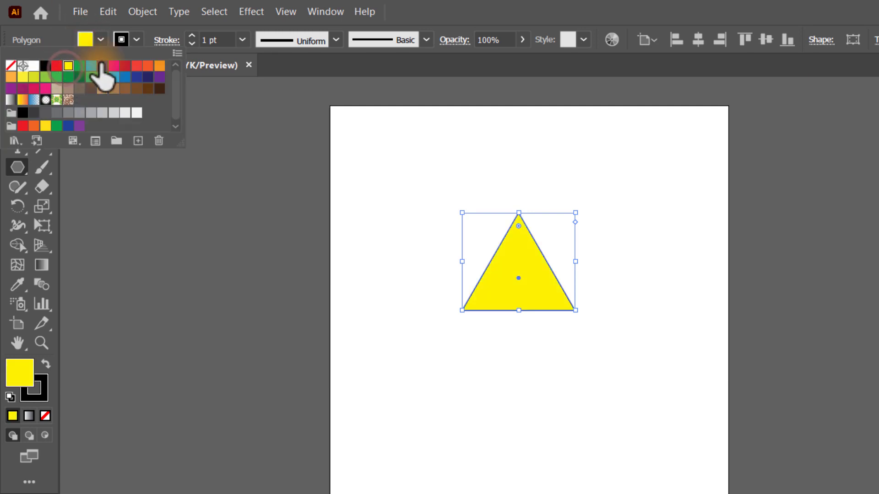
{"action": "left_click", "coordinate": [190, 32]}
{"action": "left_click", "coordinate": [191, 34]}
{"action": "left_click", "coordinate": [192, 33]}
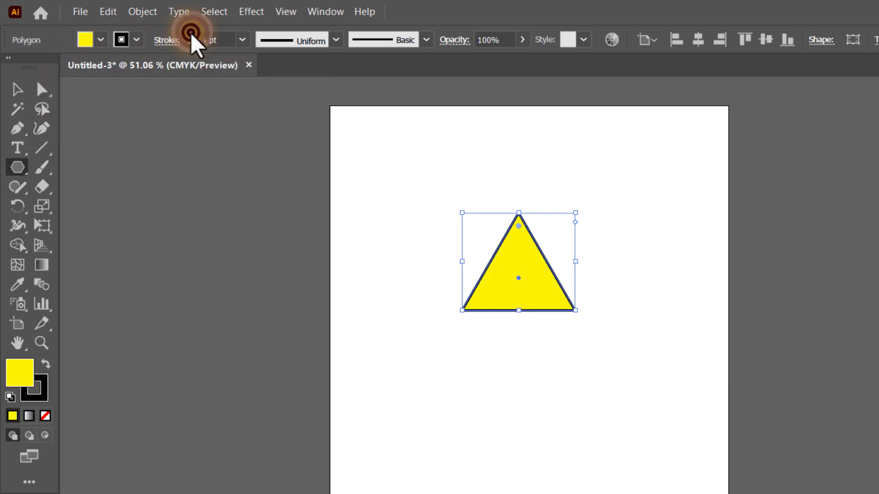
{"action": "left_click", "coordinate": [190, 34]}
{"action": "left_click", "coordinate": [191, 34]}
{"action": "left_click", "coordinate": [191, 34]}
{"action": "left_click", "coordinate": [191, 34]}
{"action": "left_click", "coordinate": [189, 34]}
{"action": "left_click", "coordinate": [191, 33]}
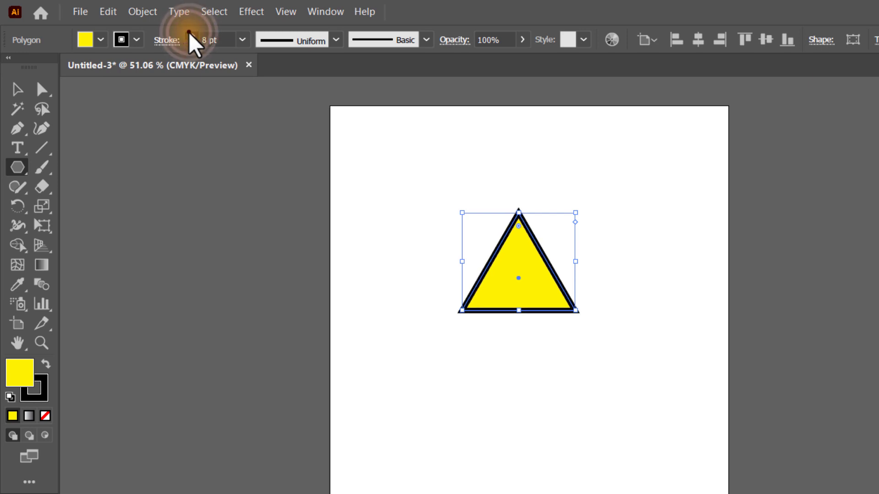
{"action": "left_click", "coordinate": [191, 34]}
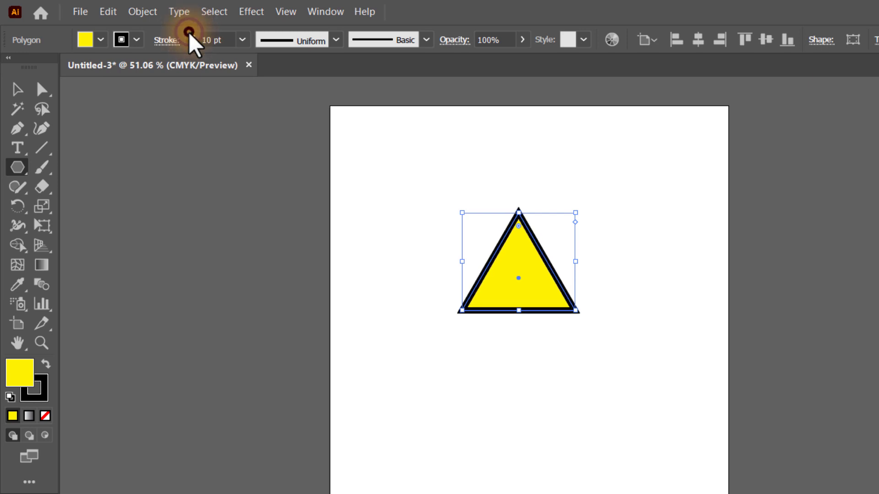
Move the yellow triangle up near the top edge of the artboard and deselect it.
{"action": "left_click", "coordinate": [17, 89]}
{"action": "left_click_drag", "start_coordinate": [517, 252], "coordinate": [524, 176]}
{"action": "left_click", "coordinate": [562, 315]}
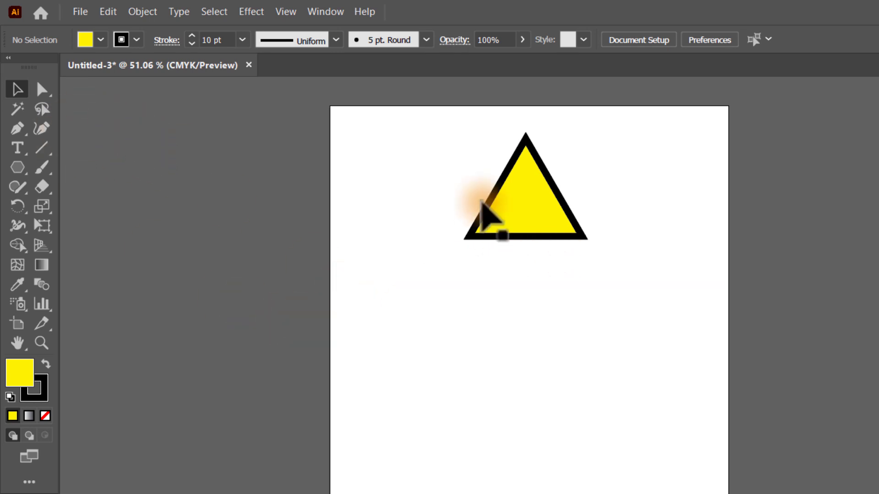
Draw a freehand polygon below and left of the yellow triangle, reduced to three sides and rotated to point downward.
{"action": "left_click", "coordinate": [20, 169]}
{"action": "left_click", "coordinate": [551, 347]}
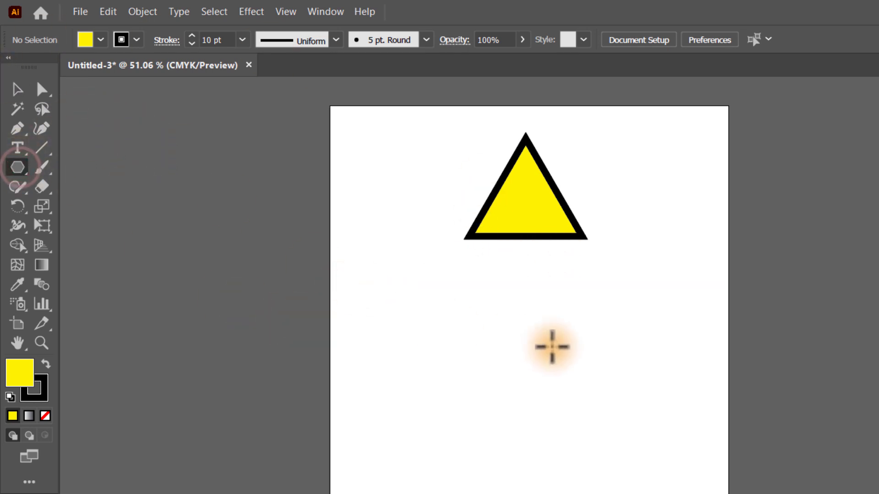
{"action": "left_click", "coordinate": [570, 346]}
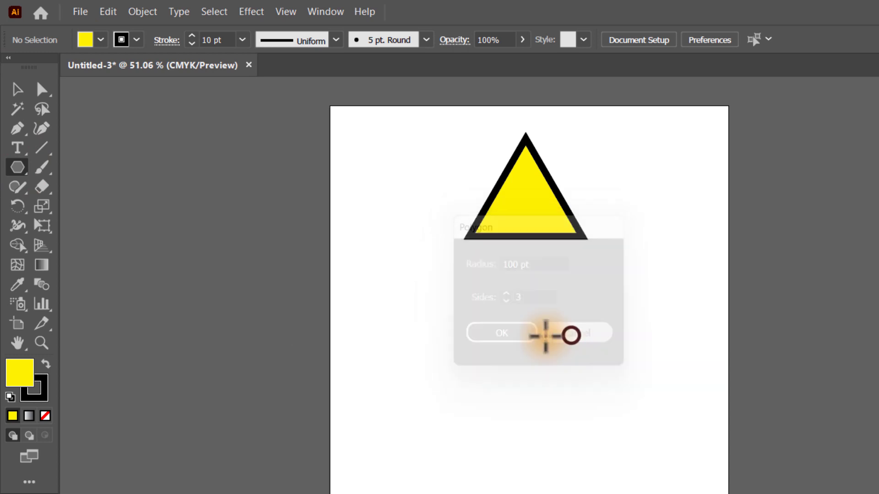
{"action": "left_click_drag", "start_coordinate": [449, 309], "coordinate": [498, 283]}
{"action": "key", "text": "Up"}
{"action": "key", "text": "Up"}
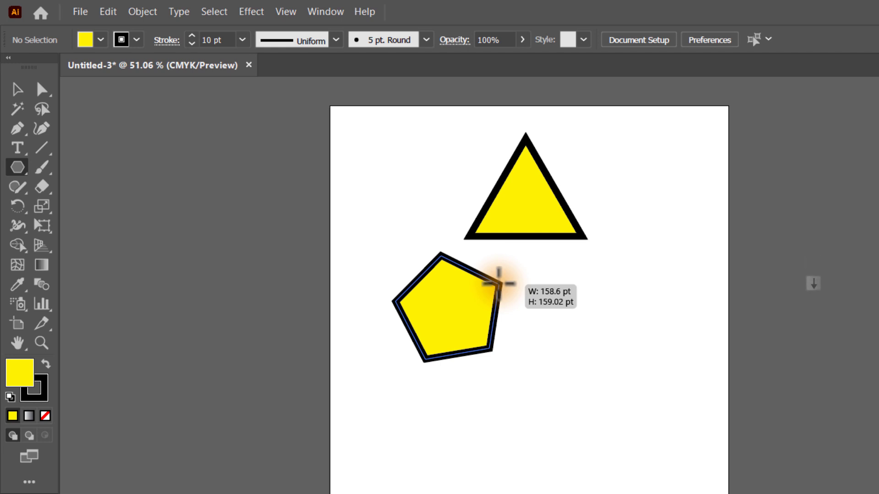
{"action": "key", "text": "Down"}
{"action": "mouse_move", "coordinate": [499, 284]}
{"action": "left_mouse_down"}
{"action": "mouse_move", "coordinate": [478, 289]}
{"action": "mouse_move", "coordinate": [525, 265]}
{"action": "mouse_move", "coordinate": [510, 261]}
{"action": "mouse_move", "coordinate": [509, 274]}
{"action": "left_mouse_up"}
{"action": "key", "text": "Up"}
{"action": "key", "text": "Up"}
{"action": "key", "text": "Up"}
{"action": "key", "text": "Down"}
{"action": "key", "text": "Down"}
{"action": "key", "text": "Down"}
{"action": "key", "text": "Down"}
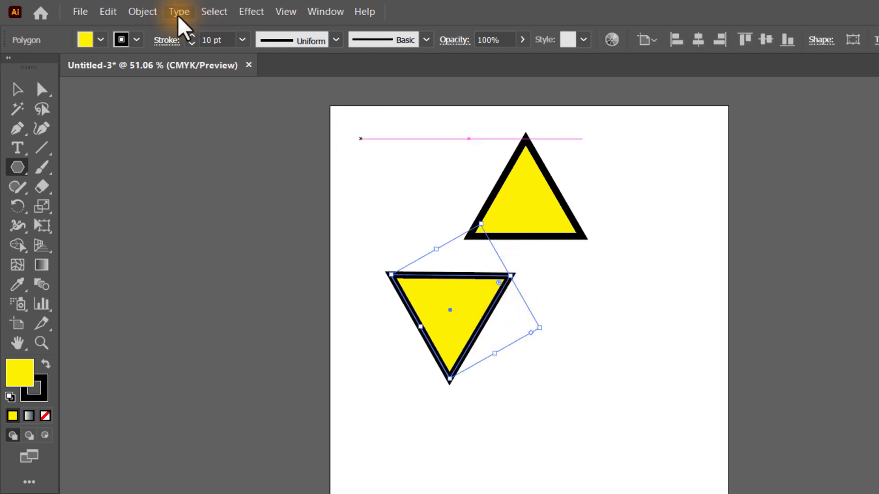
Give the downward-pointing triangle a magenta fill and a dark green stroke.
{"action": "left_click", "coordinate": [89, 41]}
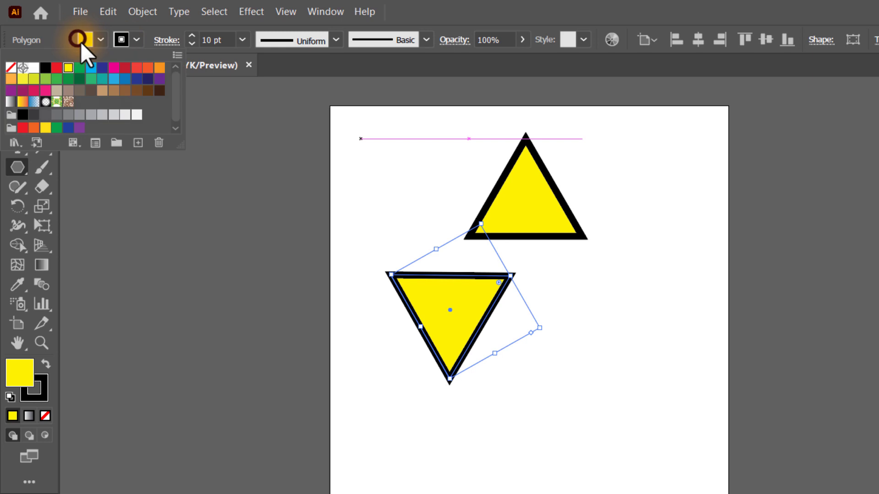
{"action": "left_click", "coordinate": [114, 67]}
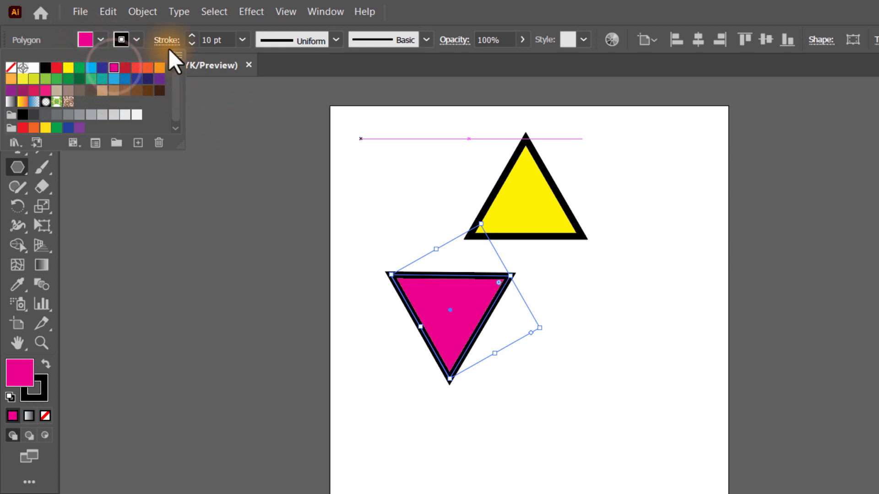
{"action": "left_click", "coordinate": [128, 38]}
{"action": "left_click", "coordinate": [119, 38]}
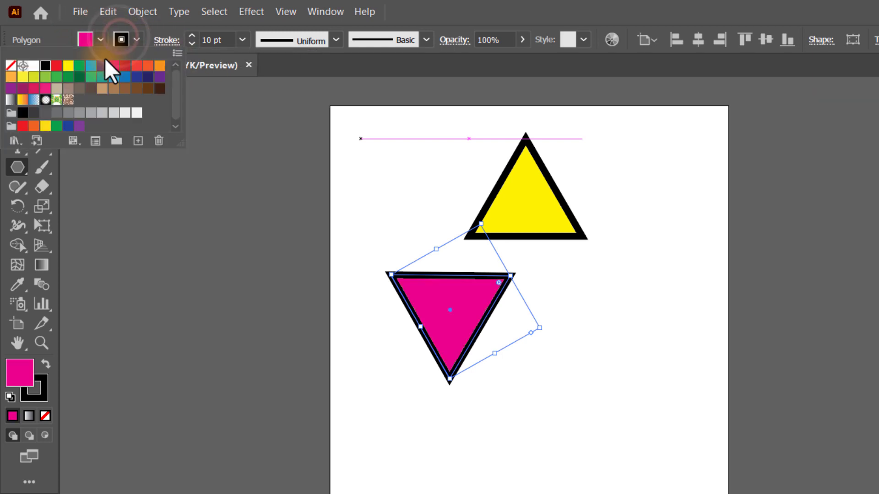
{"action": "left_click", "coordinate": [79, 76]}
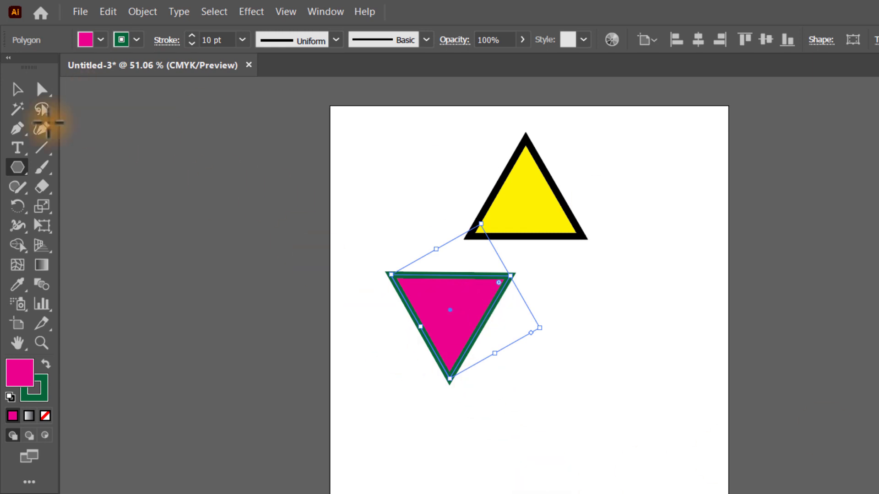
Move the magenta triangle slightly upward, closer to the yellow one, and deselect it.
{"action": "left_click", "coordinate": [18, 89]}
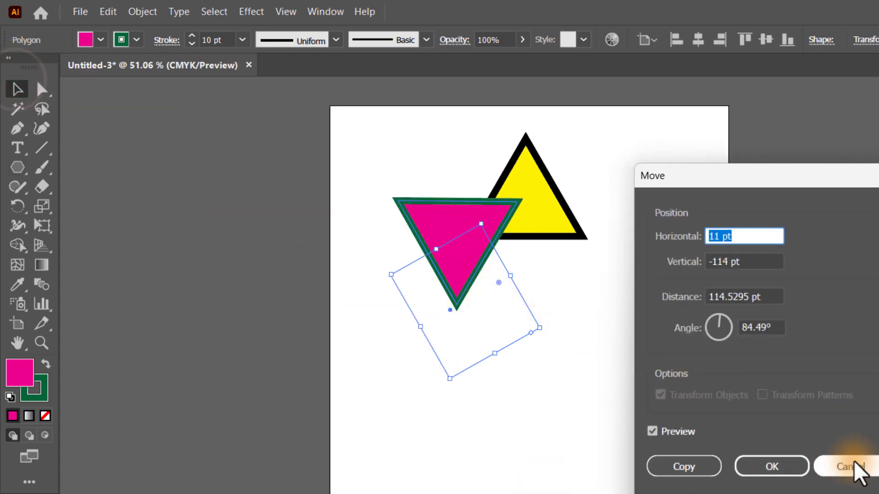
{"action": "left_click", "coordinate": [855, 468]}
{"action": "left_click", "coordinate": [586, 316]}
{"action": "left_click_drag", "start_coordinate": [481, 324], "coordinate": [471, 293]}
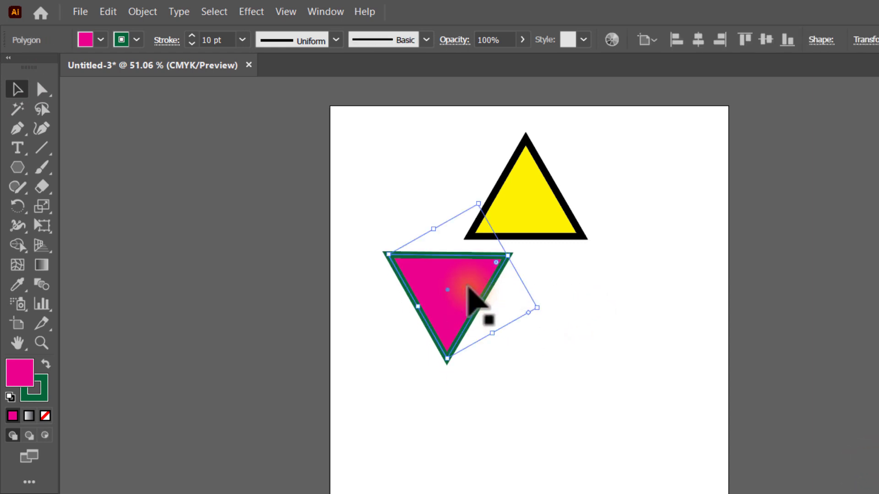
{"action": "left_click", "coordinate": [631, 297]}
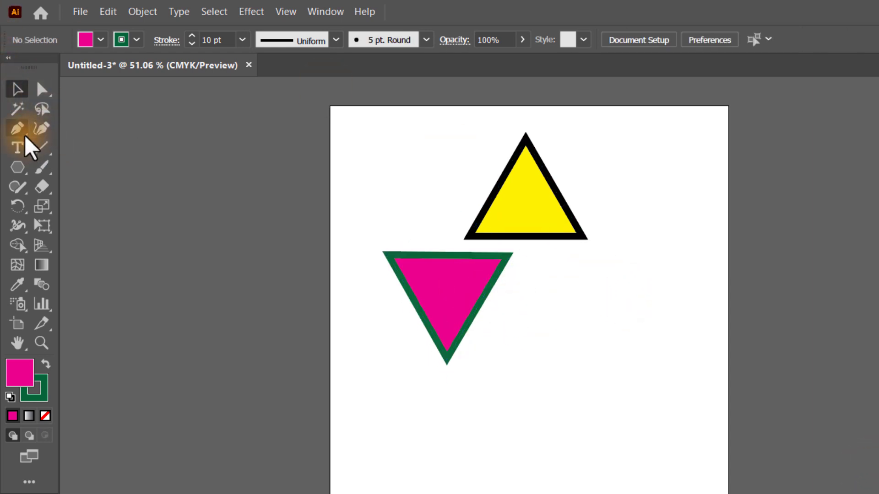
Draw an upright three-pointed star with straight sides as a triangle about 177 by 156 pt, beside the downward-pointing one.
{"action": "left_click", "coordinate": [16, 161]}
{"action": "left_click", "coordinate": [67, 250]}
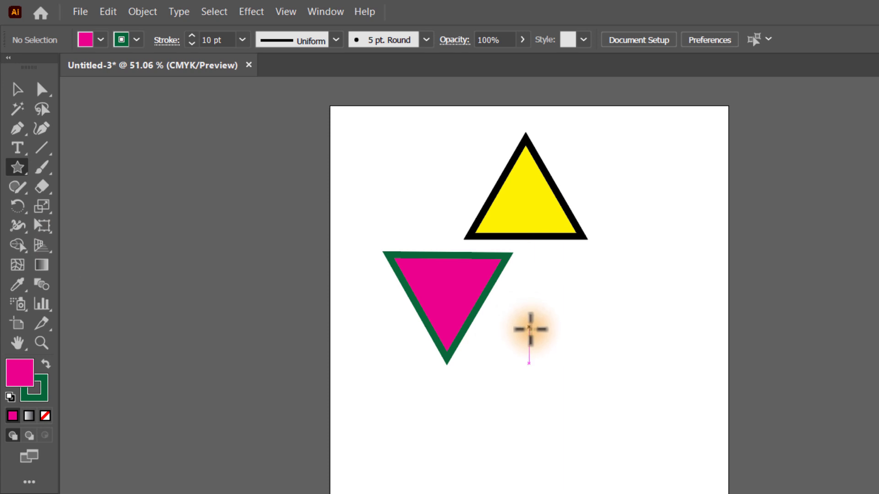
{"action": "mouse_move", "coordinate": [529, 327]}
{"action": "left_mouse_down"}
{"action": "mouse_move", "coordinate": [577, 368]}
{"action": "mouse_move", "coordinate": [589, 408]}
{"action": "mouse_move", "coordinate": [436, 438]}
{"action": "mouse_move", "coordinate": [314, 363]}
{"action": "mouse_move", "coordinate": [555, 388]}
{"action": "mouse_move", "coordinate": [578, 286]}
{"action": "mouse_move", "coordinate": [418, 265]}
{"action": "mouse_move", "coordinate": [565, 235]}
{"action": "mouse_move", "coordinate": [612, 325]}
{"action": "mouse_move", "coordinate": [571, 447]}
{"action": "mouse_move", "coordinate": [469, 446]}
{"action": "mouse_move", "coordinate": [592, 414]}
{"action": "left_mouse_up"}
{"action": "mouse_move", "coordinate": [594, 408]}
{"action": "left_mouse_down"}
{"action": "mouse_move", "coordinate": [520, 449]}
{"action": "mouse_move", "coordinate": [413, 429]}
{"action": "mouse_move", "coordinate": [398, 412]}
{"action": "mouse_move", "coordinate": [546, 443]}
{"action": "mouse_move", "coordinate": [550, 433]}
{"action": "left_mouse_up"}
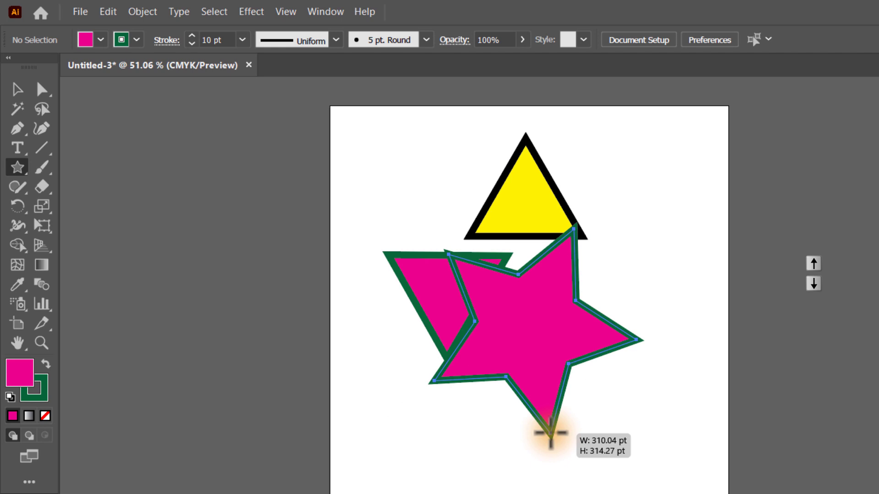
{"action": "mouse_move", "coordinate": [550, 433]}
{"action": "left_mouse_down"}
{"action": "mouse_move", "coordinate": [526, 464]}
{"action": "mouse_move", "coordinate": [614, 435]}
{"action": "mouse_move", "coordinate": [565, 350]}
{"action": "mouse_move", "coordinate": [569, 339]}
{"action": "mouse_move", "coordinate": [563, 365]}
{"action": "mouse_move", "coordinate": [573, 345]}
{"action": "mouse_move", "coordinate": [587, 359]}
{"action": "left_mouse_up"}
{"action": "key", "text": "Up"}
{"action": "key", "text": "Up"}
{"action": "key", "text": "Up"}
{"action": "key", "text": "Up"}
{"action": "key", "text": "Up"}
{"action": "key", "text": "Down"}
{"action": "key", "text": "Down"}
{"action": "key", "text": "Down"}
{"action": "key", "text": "Down"}
{"action": "key", "text": "Down"}
{"action": "key", "text": "Down"}
{"action": "key", "text": "Down"}
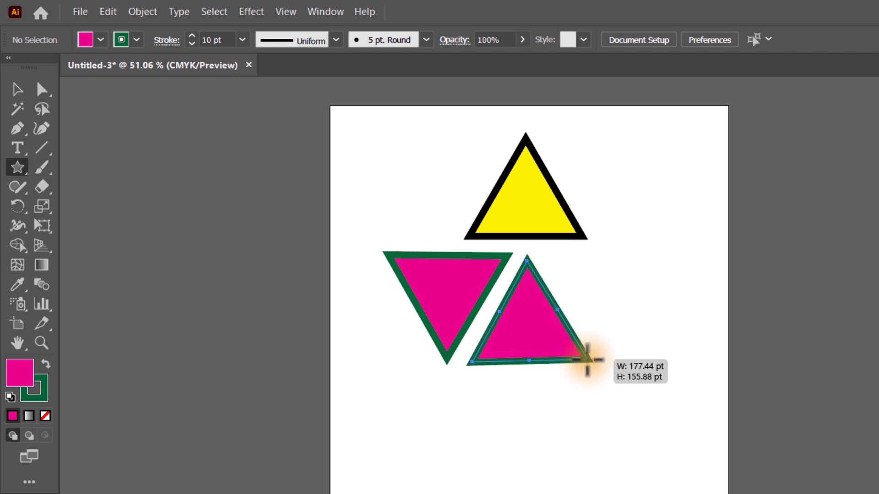
{"action": "left_click_drag", "start_coordinate": [586, 360], "coordinate": [587, 360]}
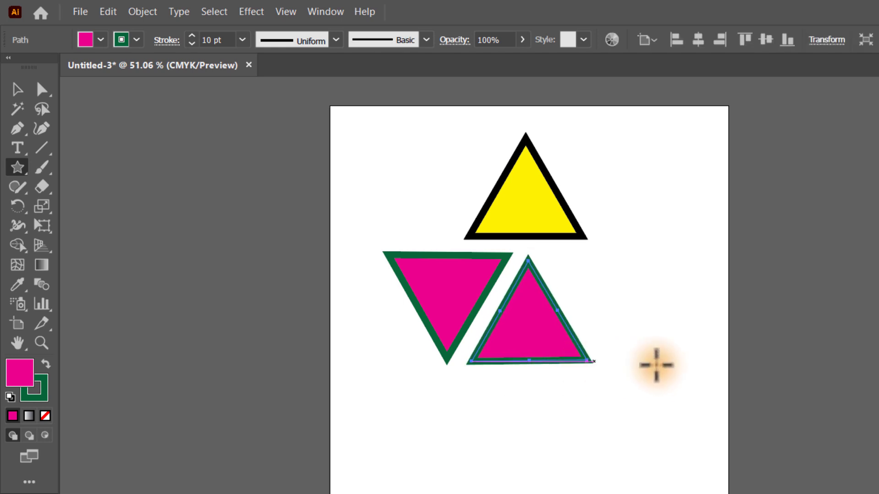
Spread the two magenta triangles apart so they sit below the yellow triangle on either side.
{"action": "left_click", "coordinate": [13, 86]}
{"action": "left_click", "coordinate": [515, 421]}
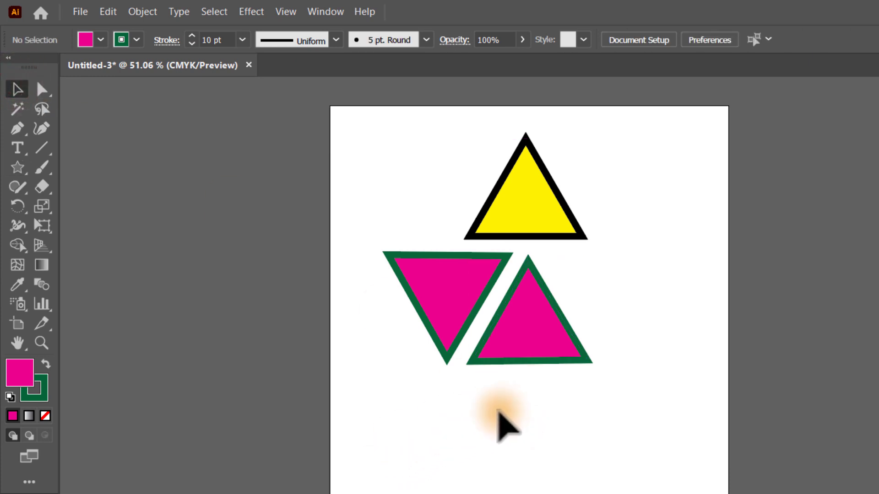
{"action": "left_click_drag", "start_coordinate": [519, 338], "coordinate": [597, 311]}
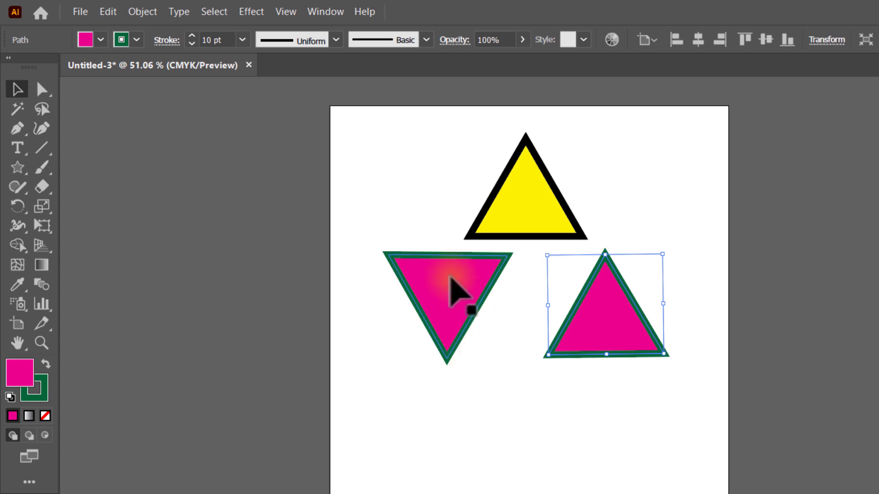
{"action": "left_click_drag", "start_coordinate": [451, 281], "coordinate": [422, 294]}
{"action": "left_click_drag", "start_coordinate": [598, 307], "coordinate": [621, 330]}
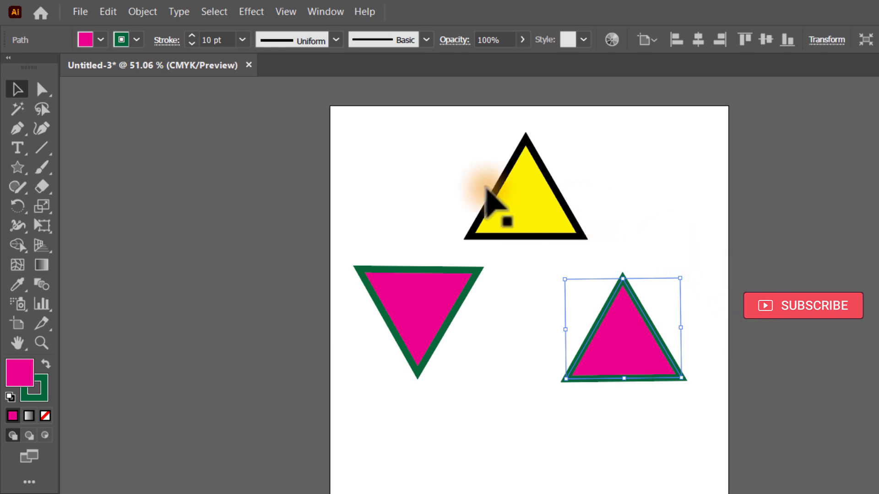
{"action": "left_click", "coordinate": [13, 164]}
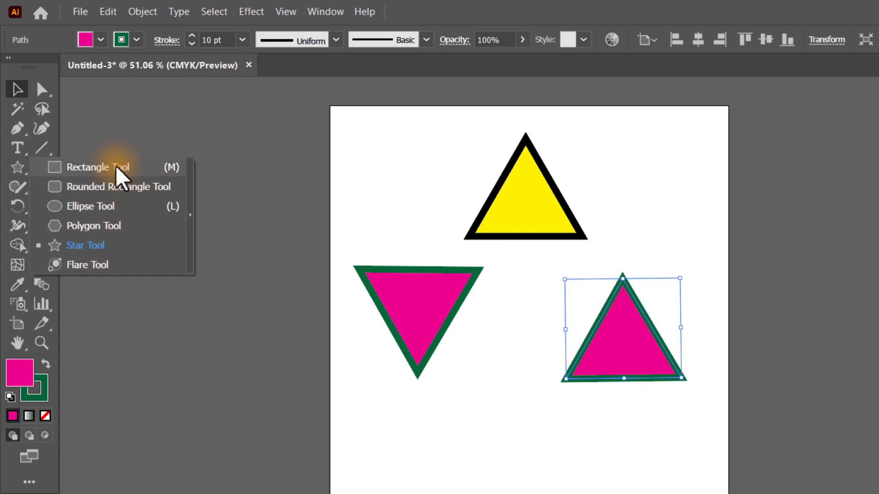
{"action": "left_click", "coordinate": [391, 170]}
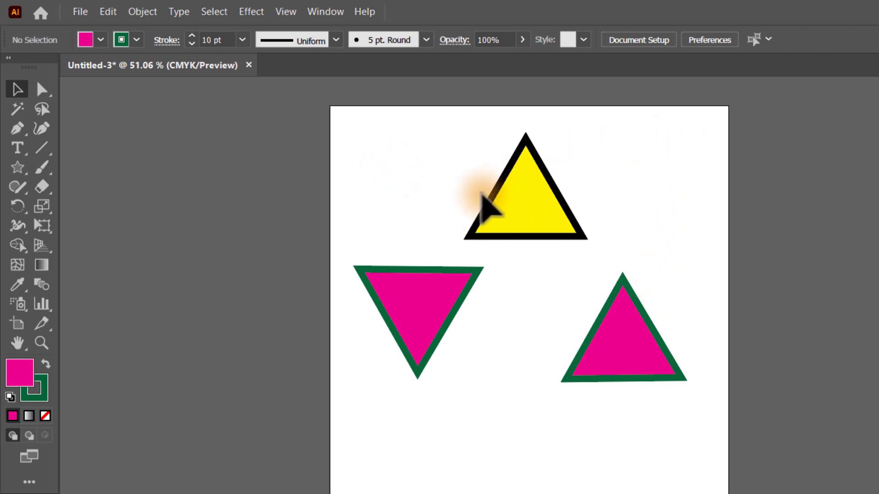
Shift the yellow triangle slightly to the right, and fully round the corners of it and the downward-pointing magenta triangle into circles.
{"action": "left_click_drag", "start_coordinate": [513, 192], "coordinate": [549, 203]}
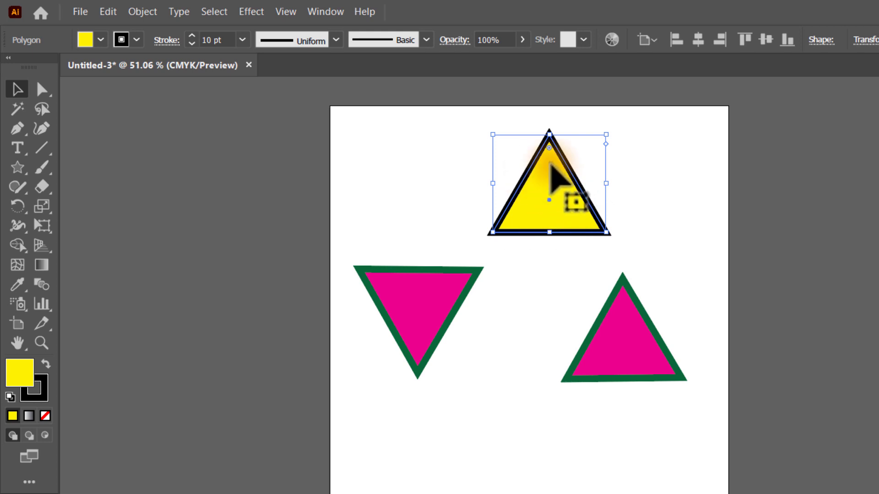
{"action": "left_click_drag", "start_coordinate": [548, 147], "coordinate": [545, 220]}
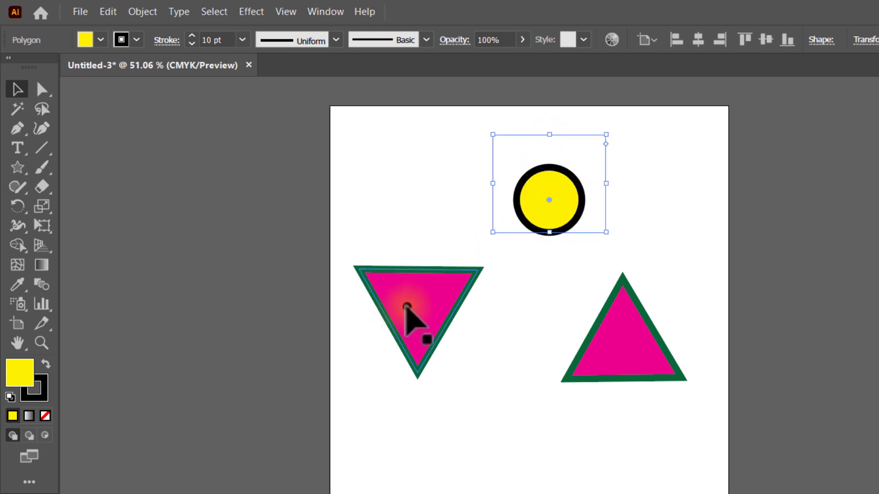
{"action": "left_click", "coordinate": [419, 320]}
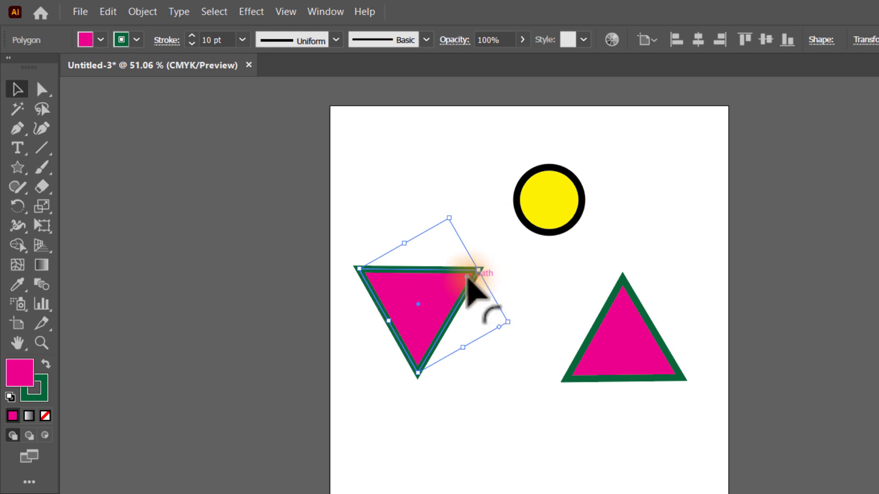
{"action": "left_click_drag", "start_coordinate": [466, 276], "coordinate": [420, 309]}
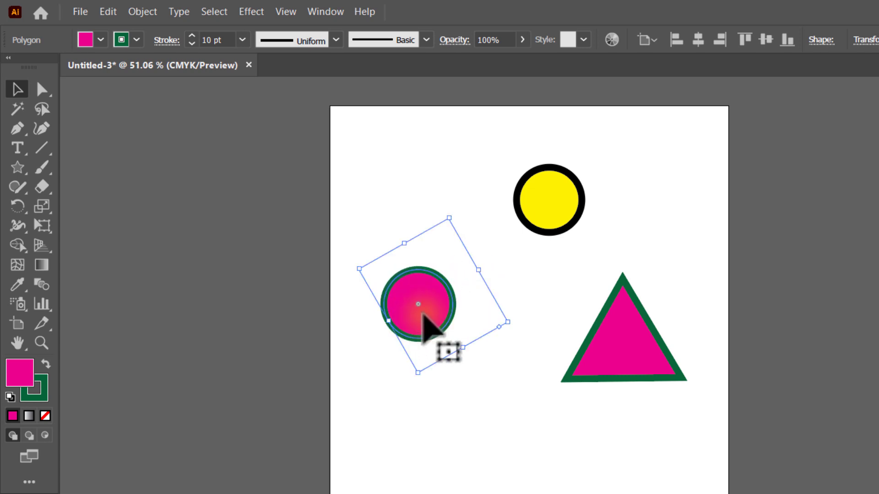
Move the upright magenta triangle directly beneath the yellow circle with its apex touching the circle, and leave everything deselected.
{"action": "left_click", "coordinate": [637, 354]}
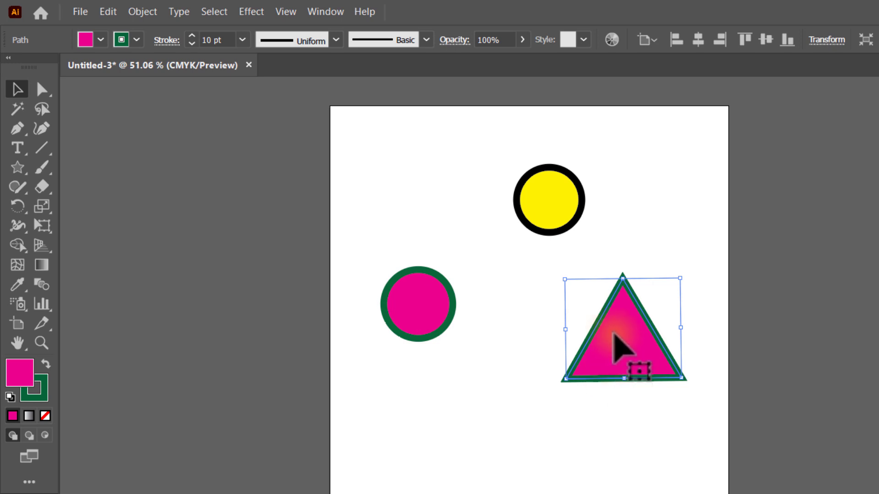
{"action": "left_click_drag", "start_coordinate": [618, 343], "coordinate": [557, 304]}
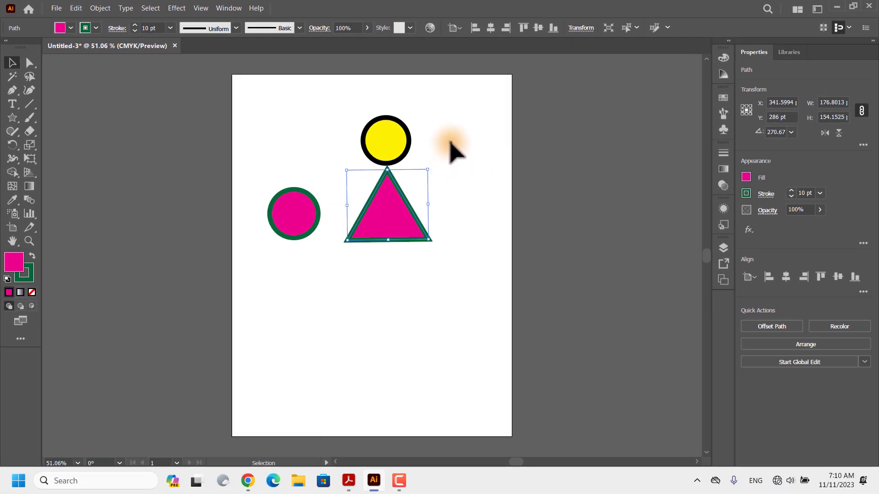
{"action": "left_click", "coordinate": [451, 143]}
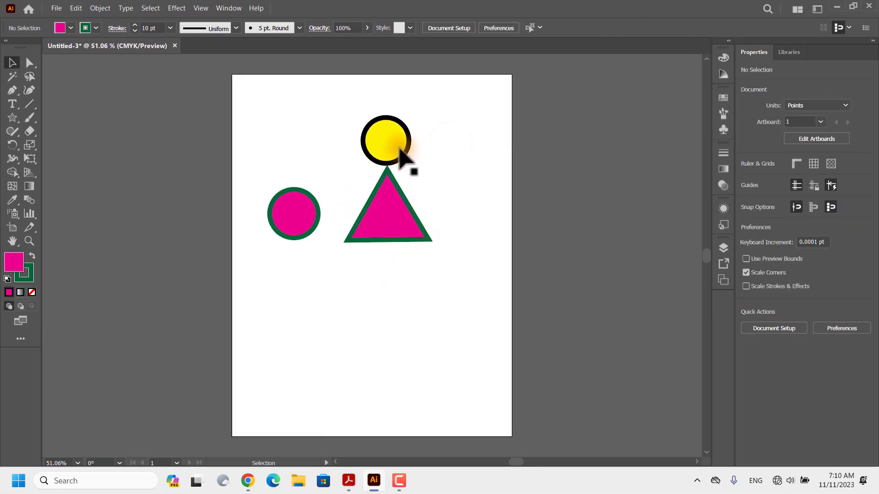
{"action": "left_click_drag", "start_coordinate": [325, 104], "coordinate": [457, 259]}
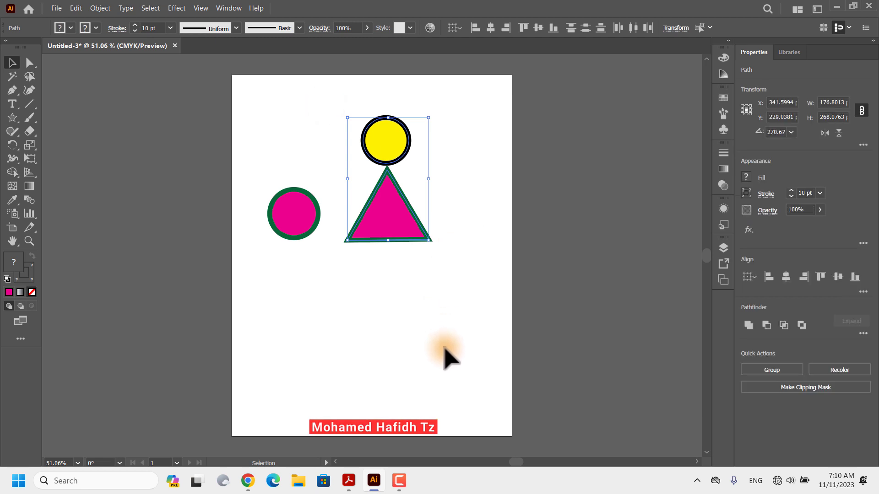
{"action": "left_click", "coordinate": [419, 307]}
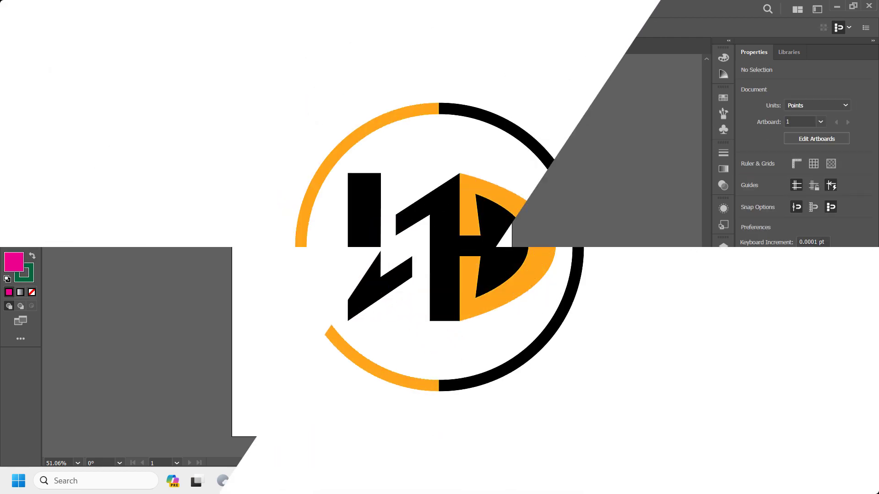